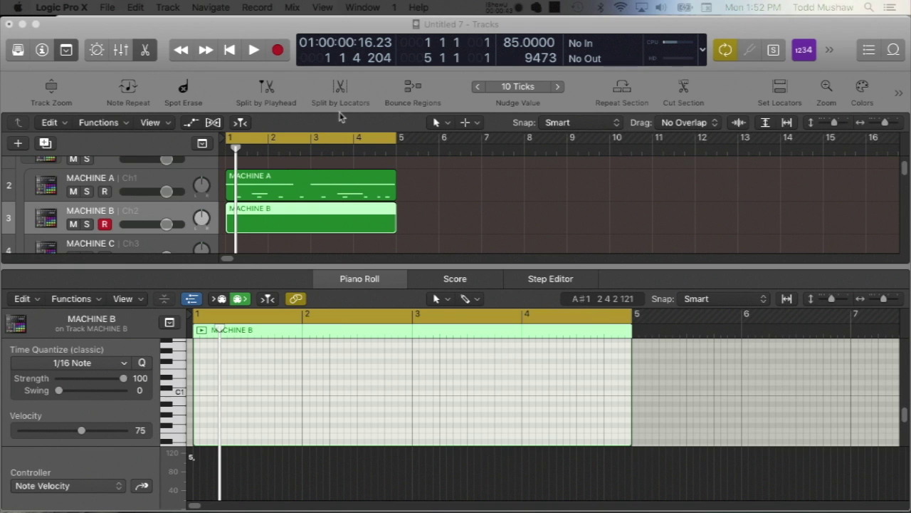
Step: Toggle the toolbar off and back on so Note Repeat and Track Zoom show above the tracks
click(68, 51)
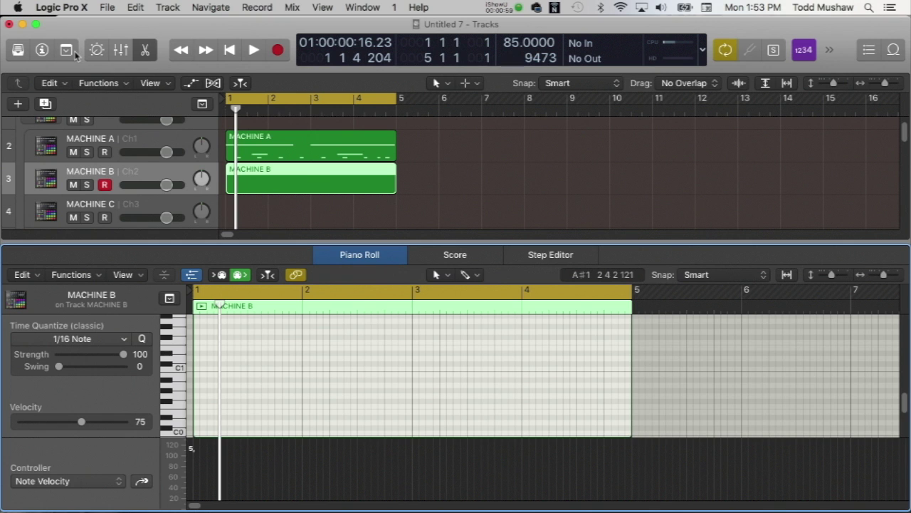
click(69, 49)
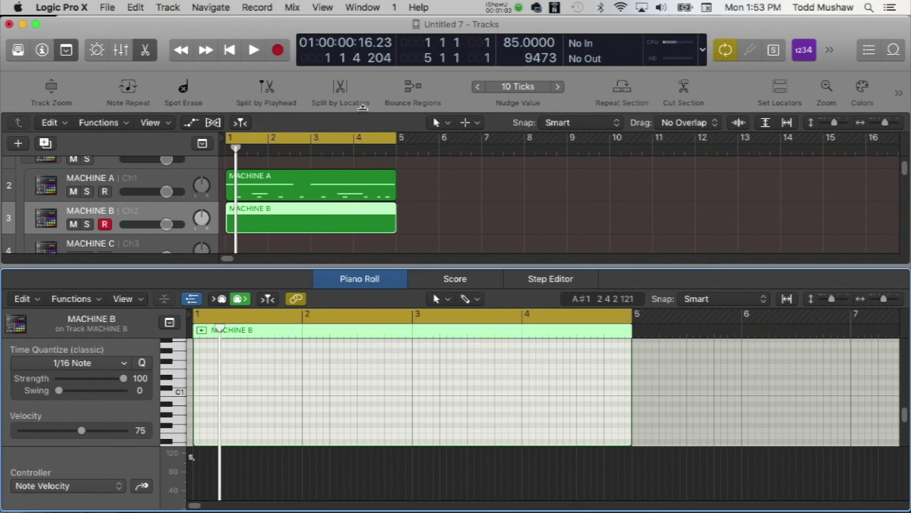
key(ctrl+alt+super+t)
key(ctrl+alt+super+t)
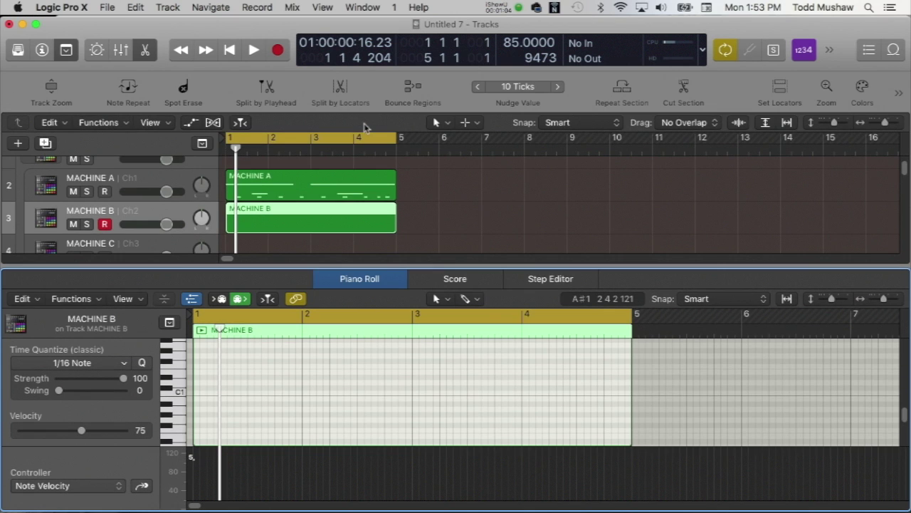
Step: Turn on Note Repeat (1/8 Note, velocity 66, gate 90%), collapse its window and park it over the tracks
click(128, 91)
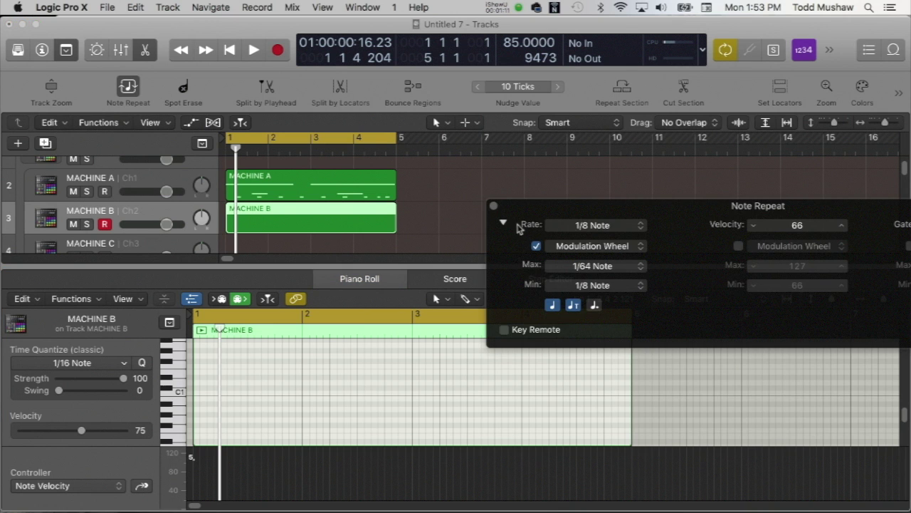
click(503, 225)
drag(503, 225, 315, 137)
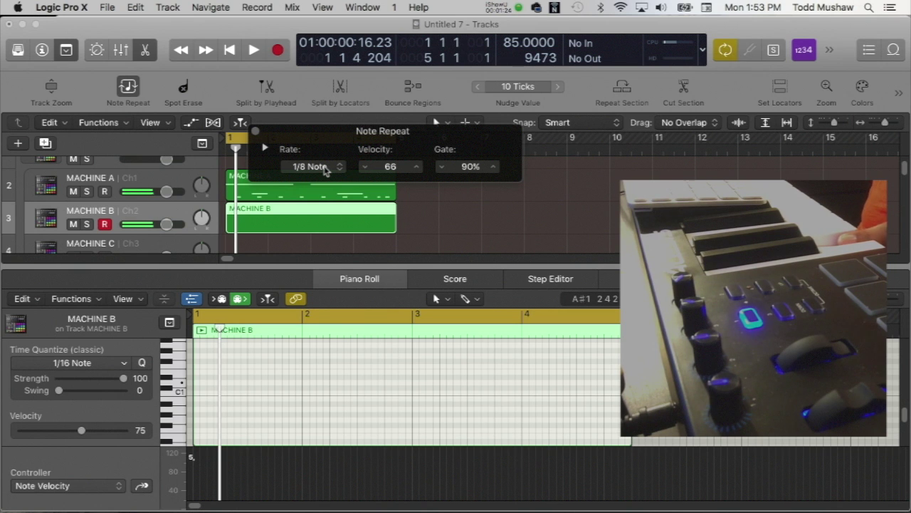
drag(313, 131, 336, 125)
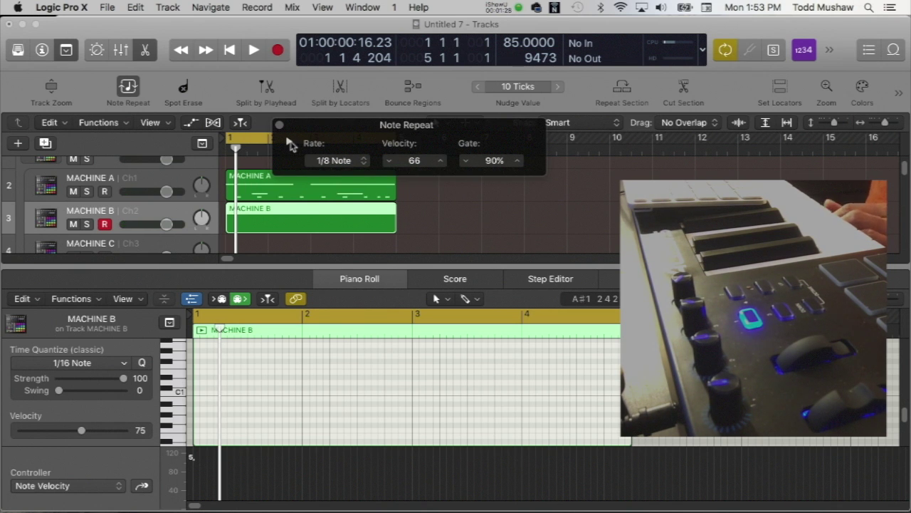
Step: Make the Note Repeat rate follow the mod wheel from 1/8 Note to 1/64 Note, including triplets
click(289, 143)
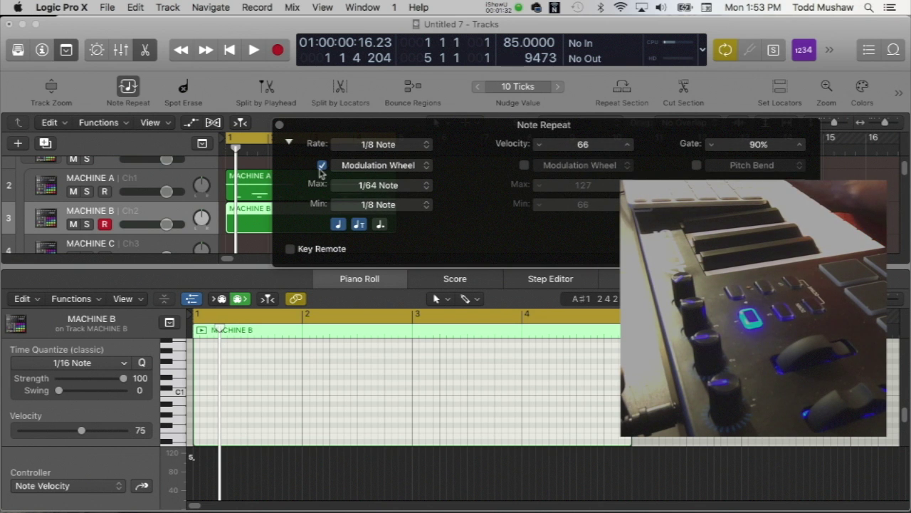
click(322, 165)
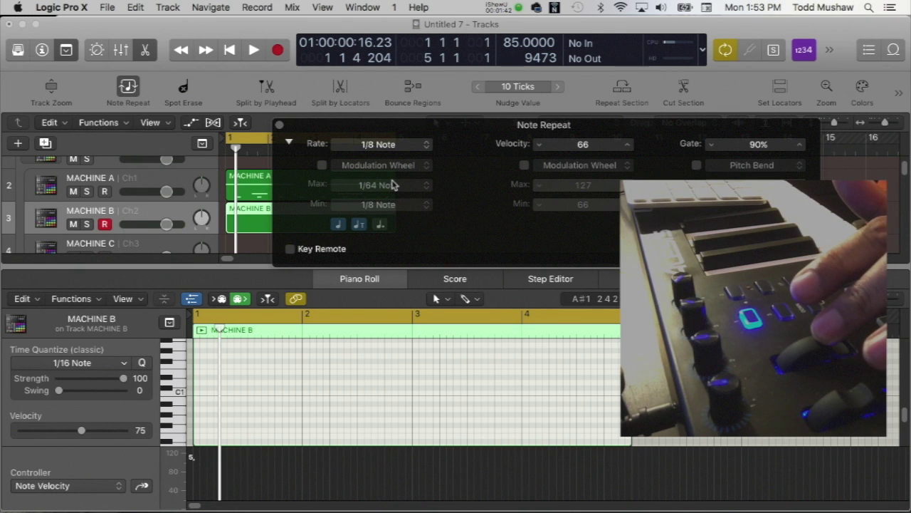
click(321, 166)
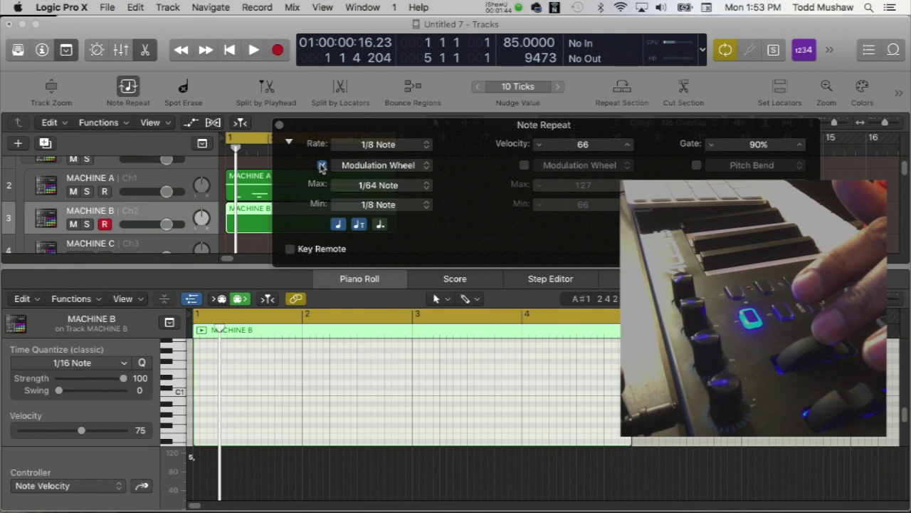
click(397, 186)
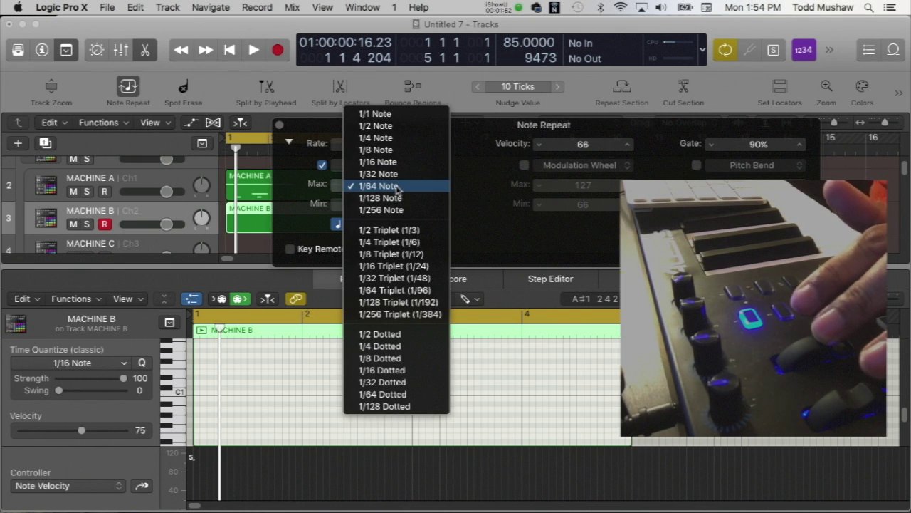
click(397, 188)
click(398, 205)
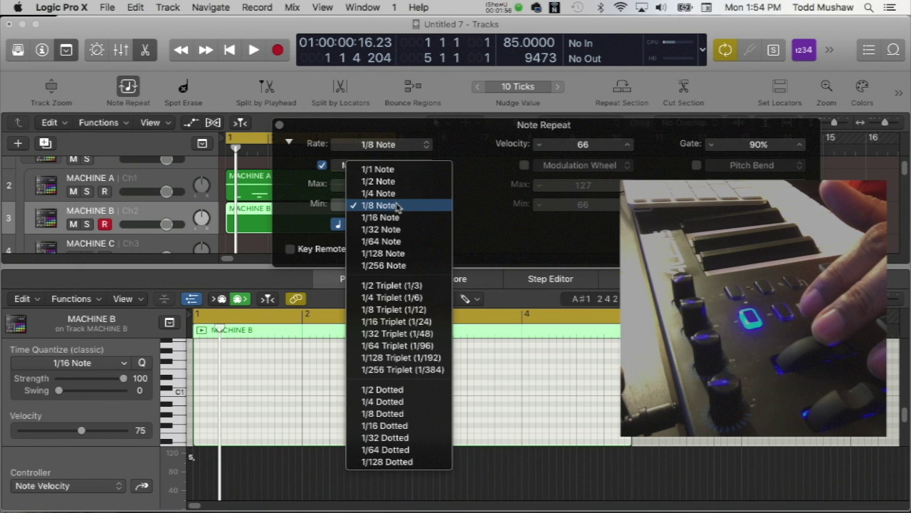
click(398, 205)
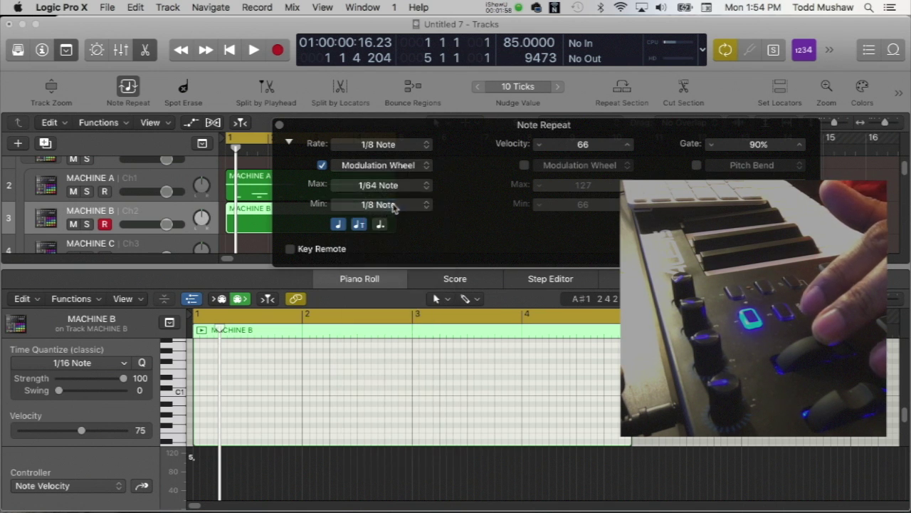
click(359, 225)
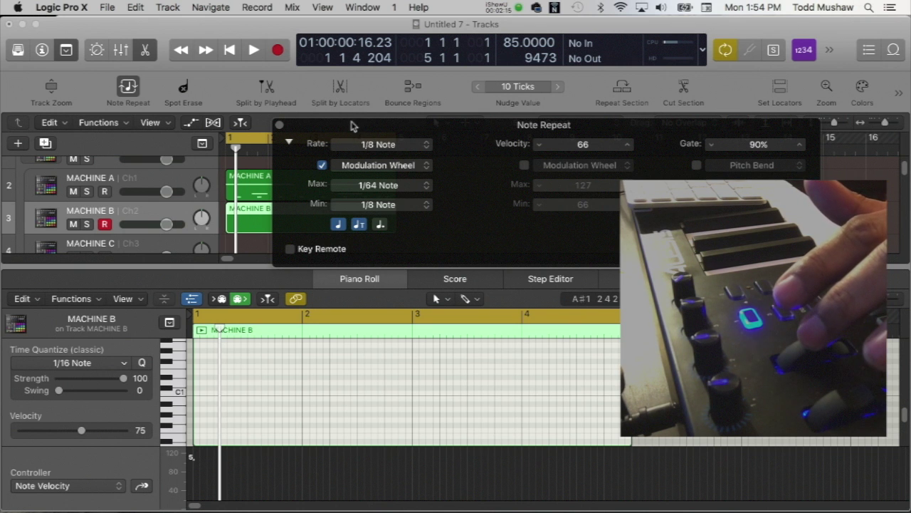
Step: Move the Note Repeat window aside and record a four-bar take of repeated notes near C1 on MACHINE B
drag(352, 126, 345, 103)
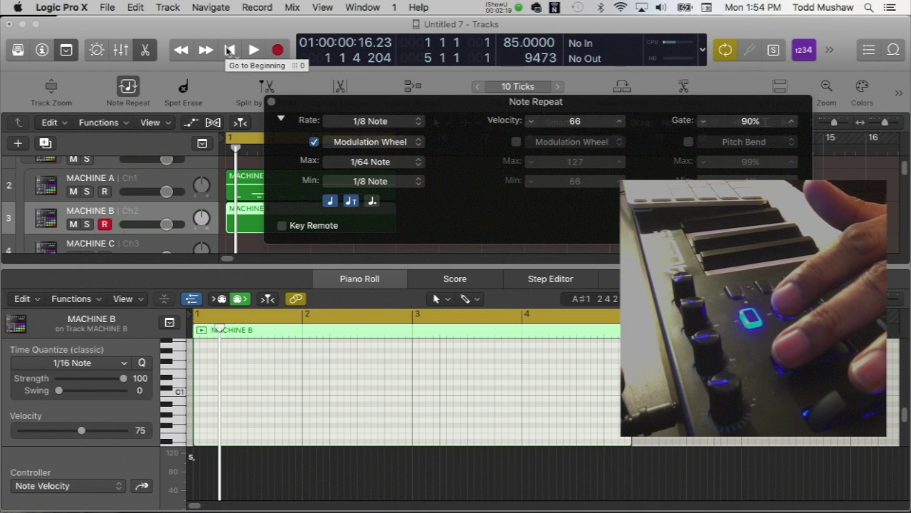
click(277, 51)
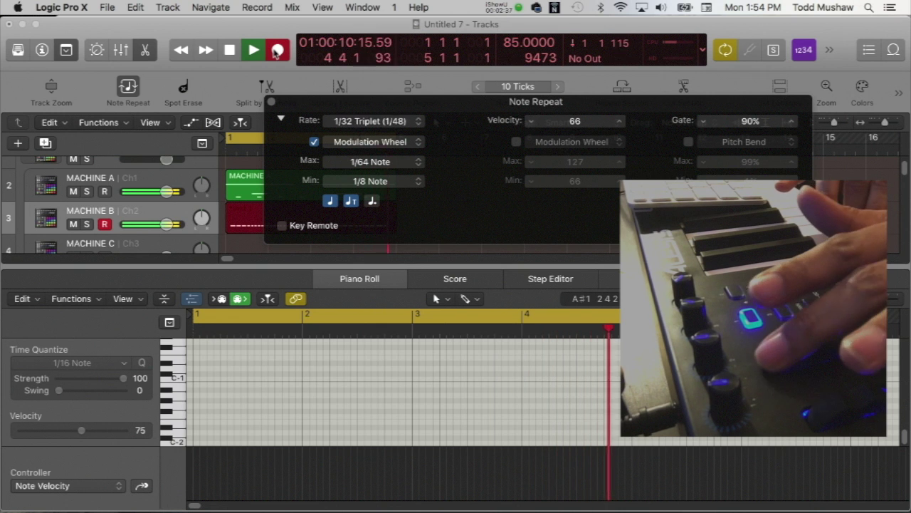
key(space)
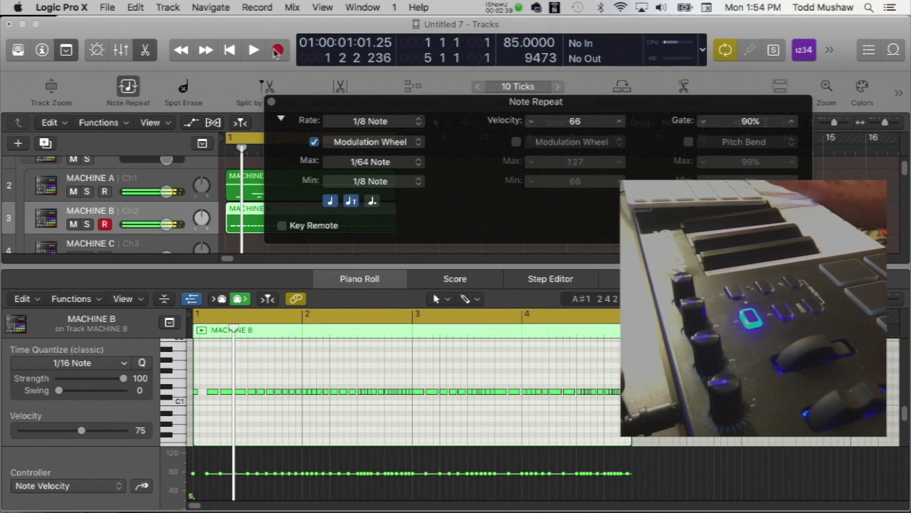
Step: Audition the recorded hi-hat take and raise one note's velocity to about 96
click(191, 504)
key(space)
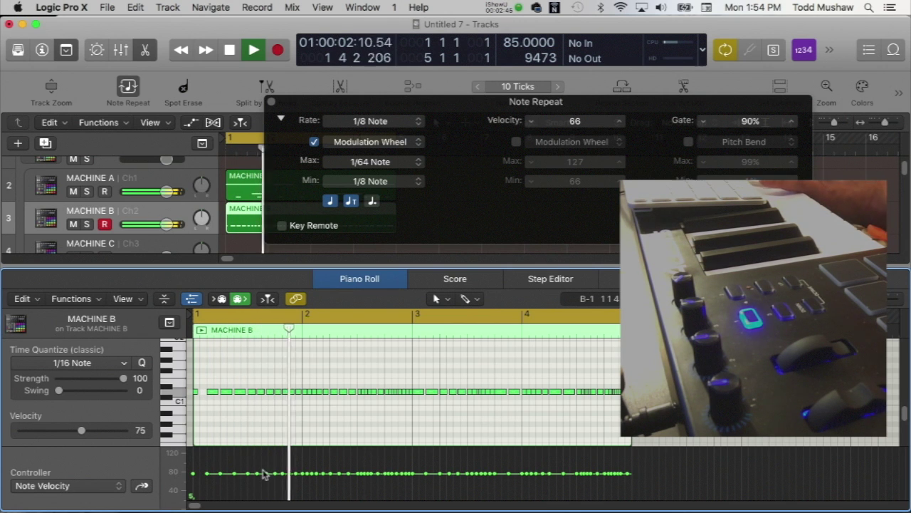
key(space)
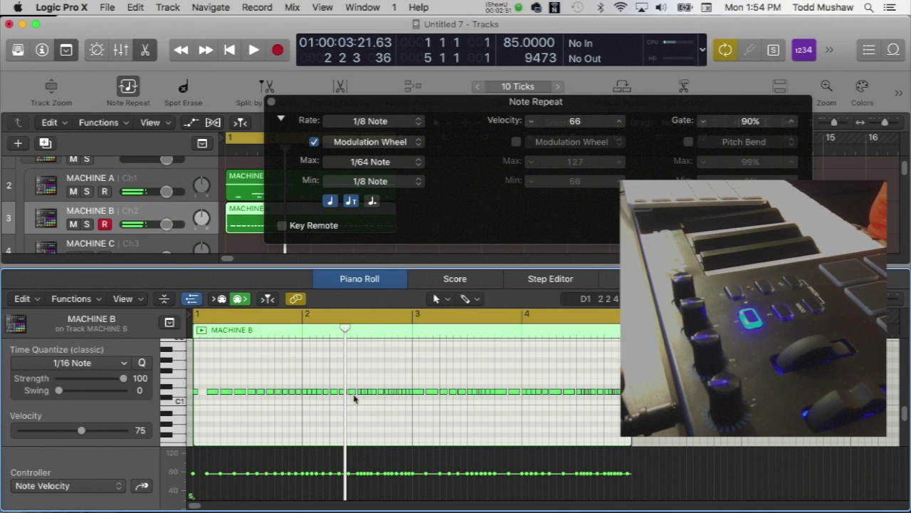
mouse_move(354, 399)
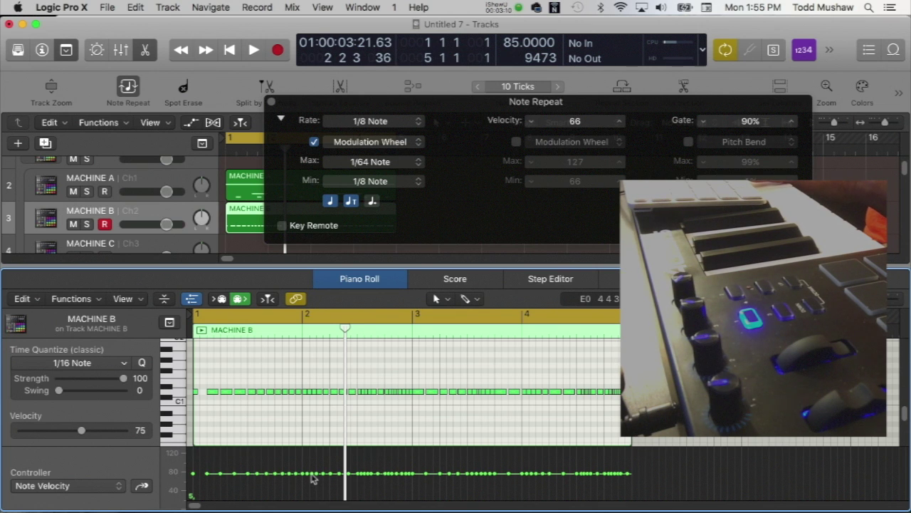
mouse_move(311, 473)
mouse_down()
mouse_move(313, 460)
mouse_move(329, 468)
mouse_up()
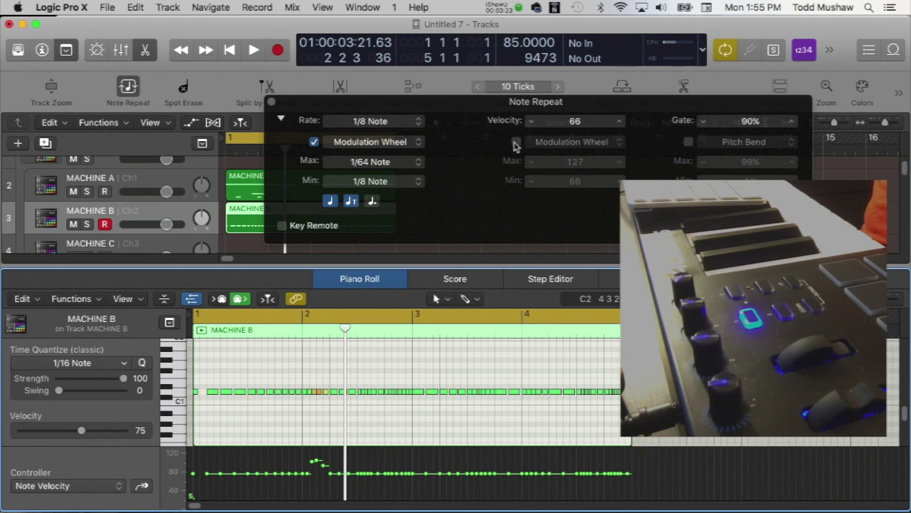
Step: Make note-repeat velocity follow the mod wheel and delete all notes in the MACHINE B region
click(517, 142)
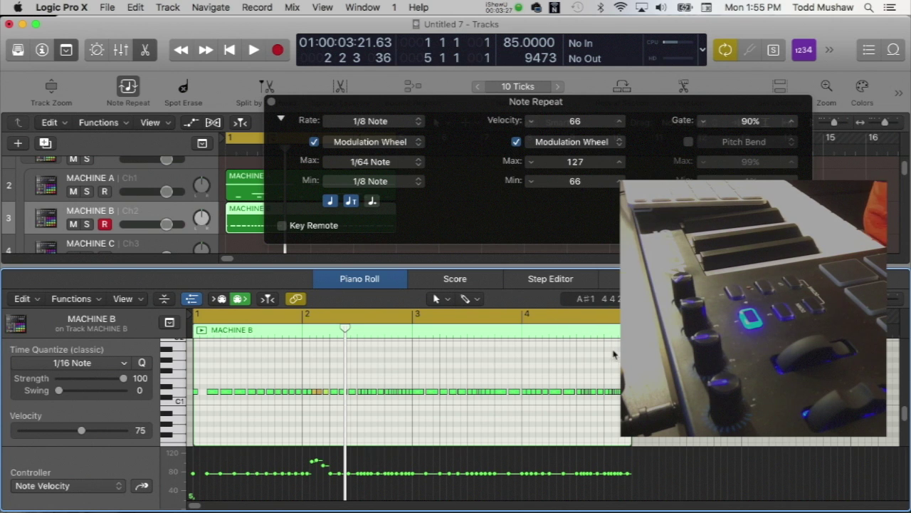
key(super+a)
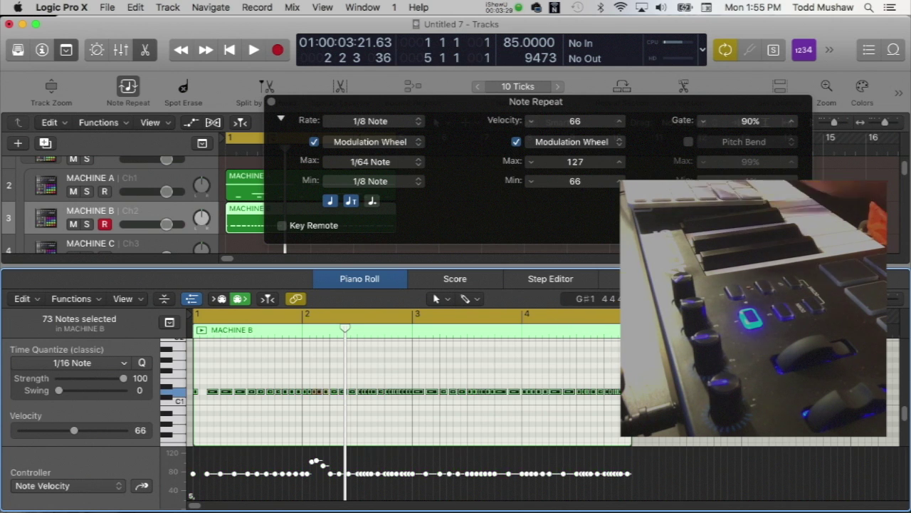
key(Delete)
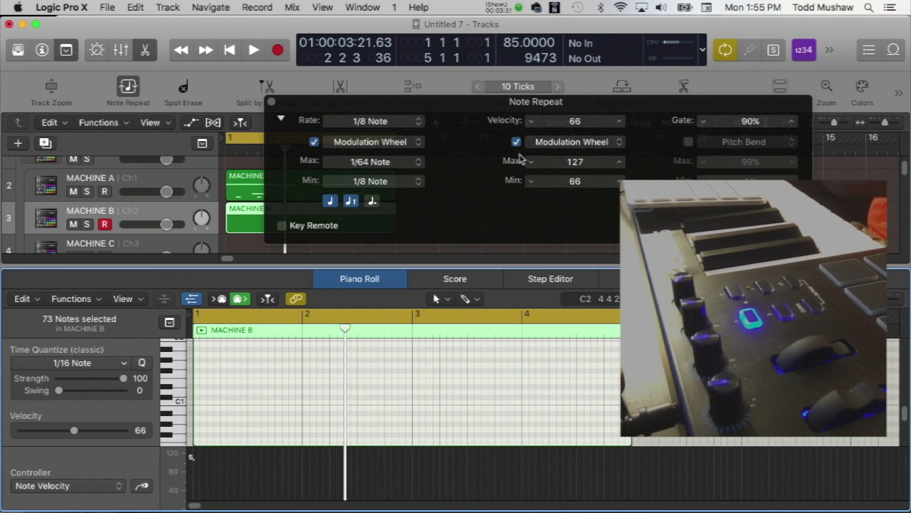
Step: Keep Modulation Wheel as velocity controller with Max 127, and move the Note Repeat panel aside
click(588, 142)
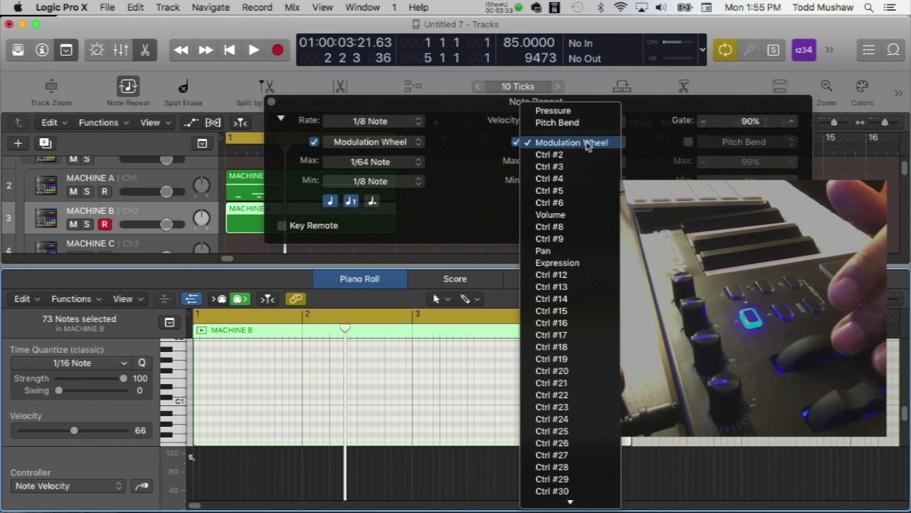
click(588, 142)
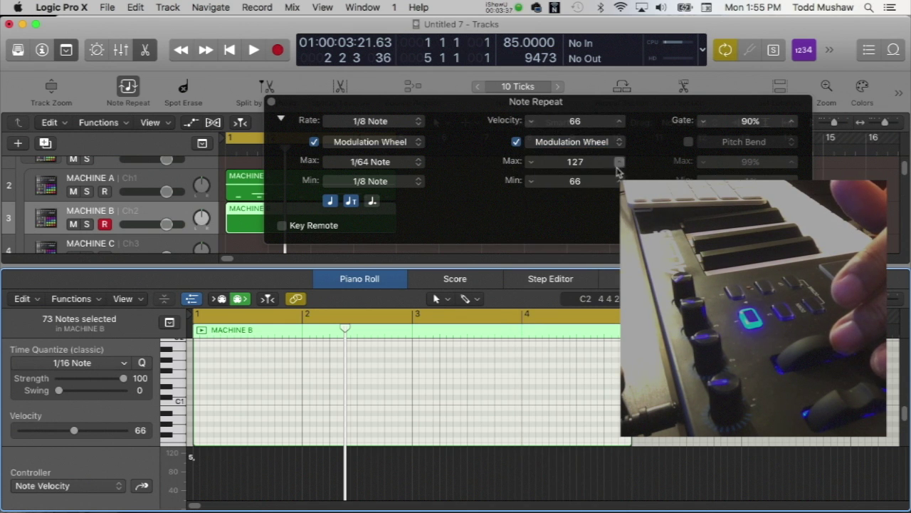
double_click(576, 162)
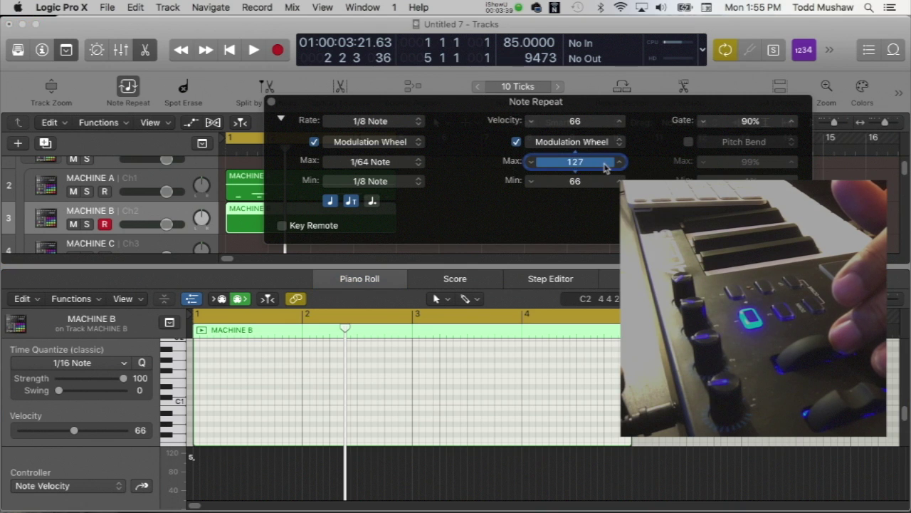
key(Return)
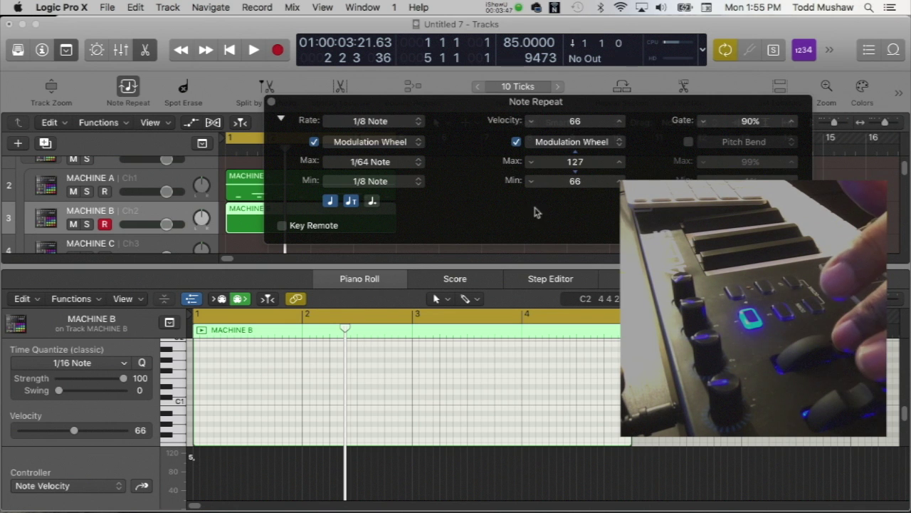
drag(397, 103, 370, 83)
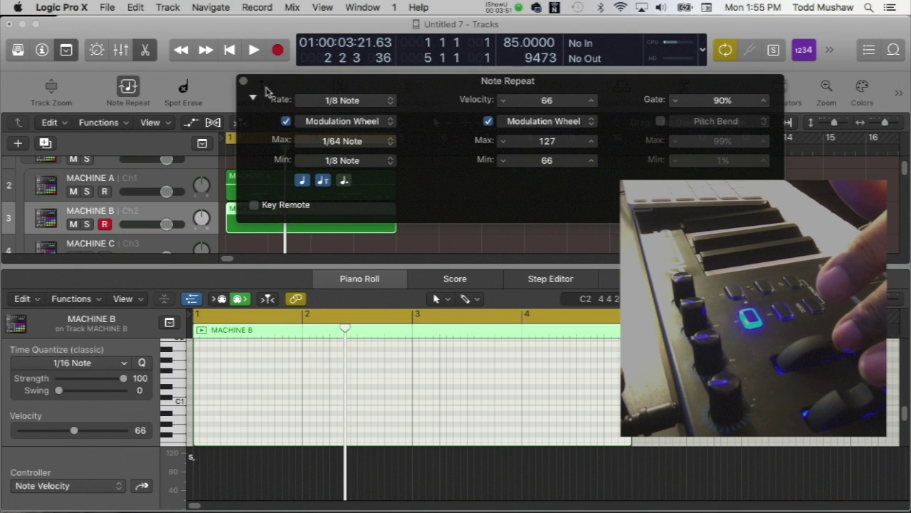
drag(267, 86, 263, 85)
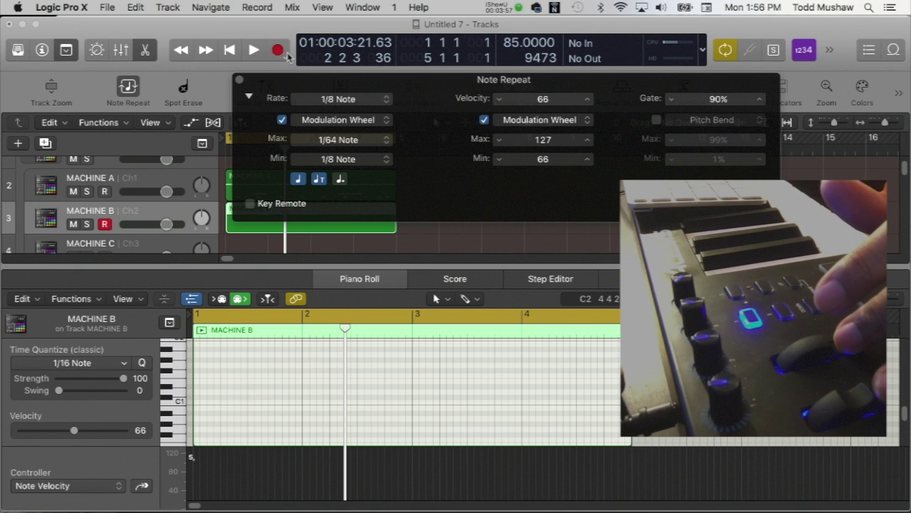
Step: Record a new four-bar hi-hat take on MACHINE B with mod-wheel-varied rate and velocity
click(283, 52)
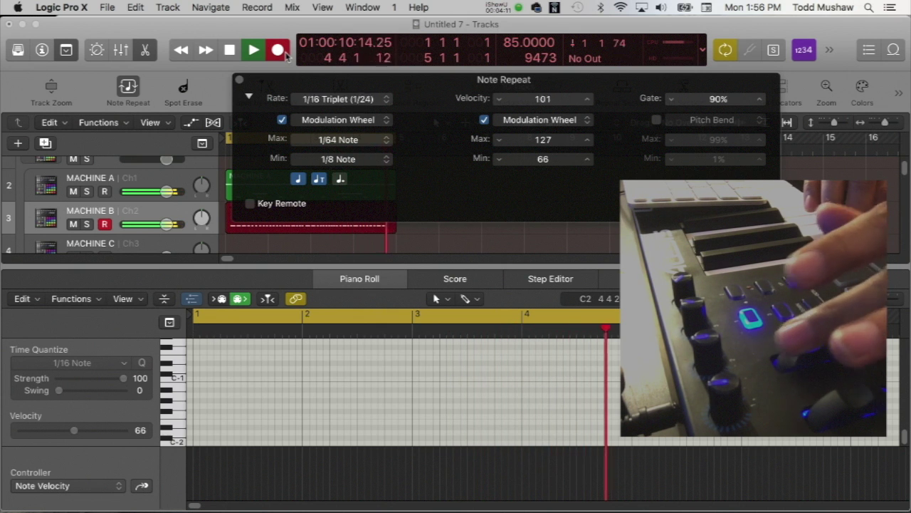
key(space)
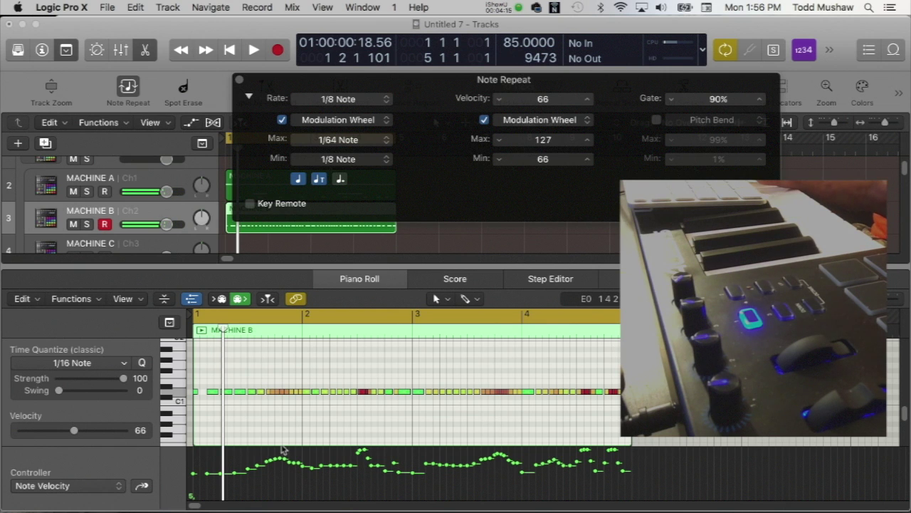
Step: Play the new pattern, raise an early note's velocity to about 95, and play it again
click(197, 506)
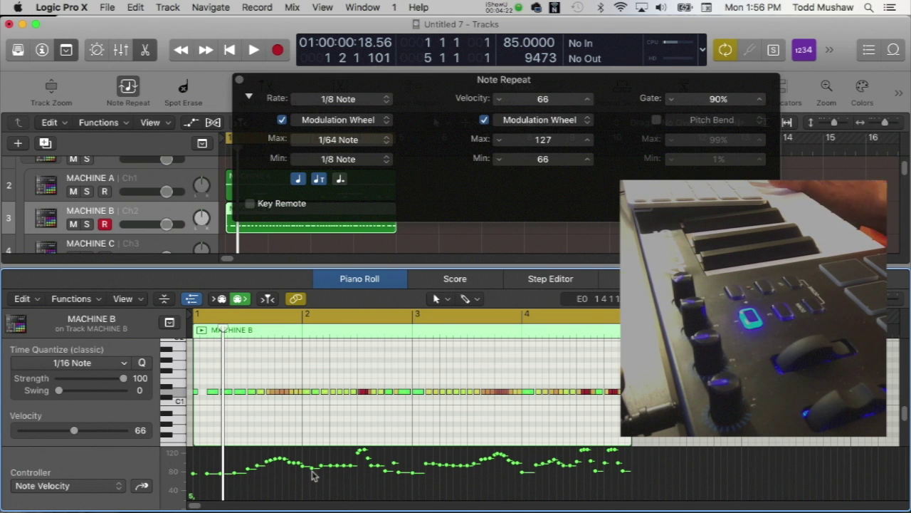
key(space)
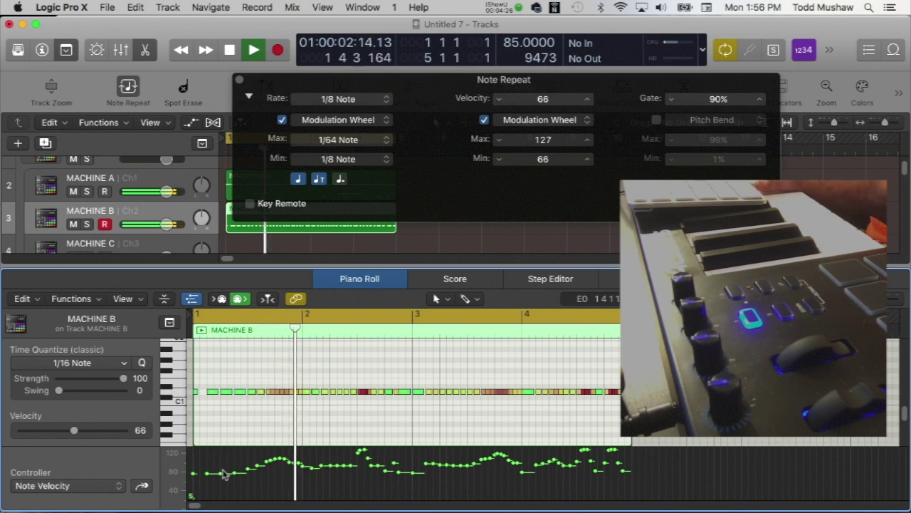
key(space)
drag(222, 474, 222, 463)
key(space)
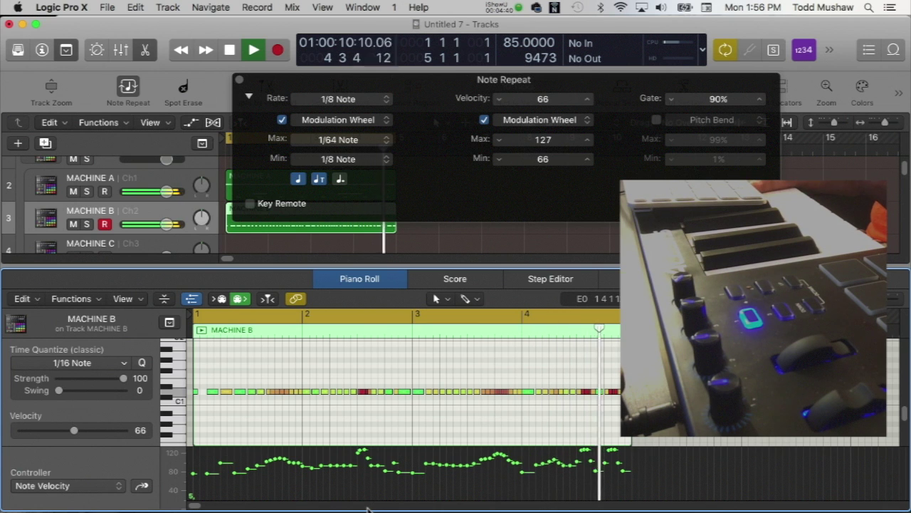
key(space)
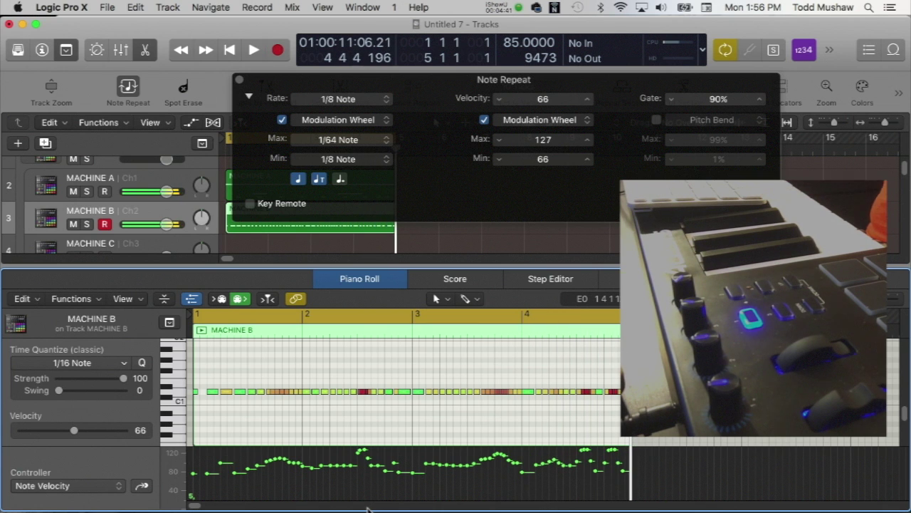
Step: Close the Note Repeat floating window
click(242, 83)
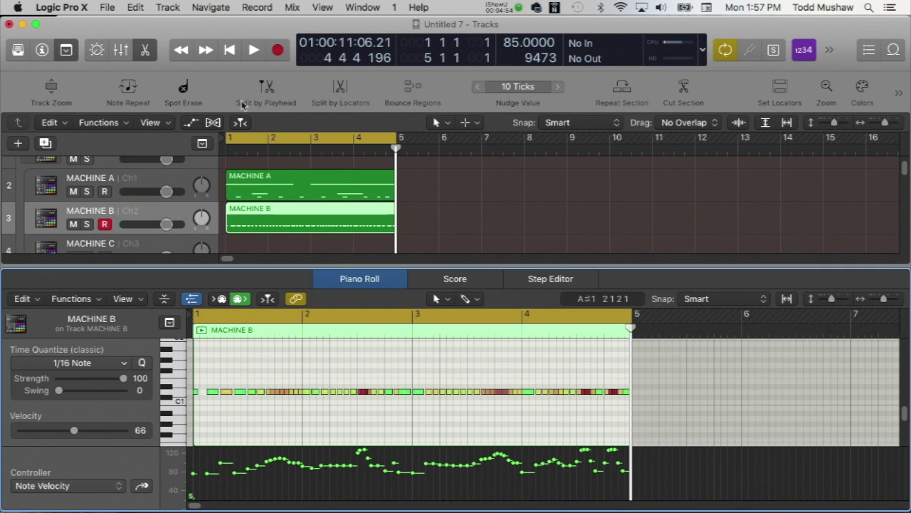